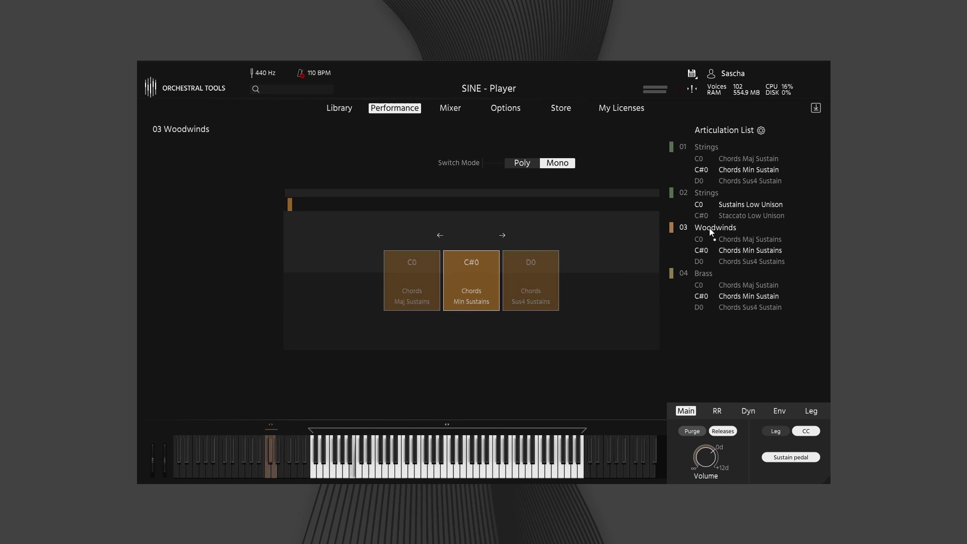
Look over the Brass and second Strings instruments, the folders of the Layers collection, and the performance and mixer views
click(705, 272)
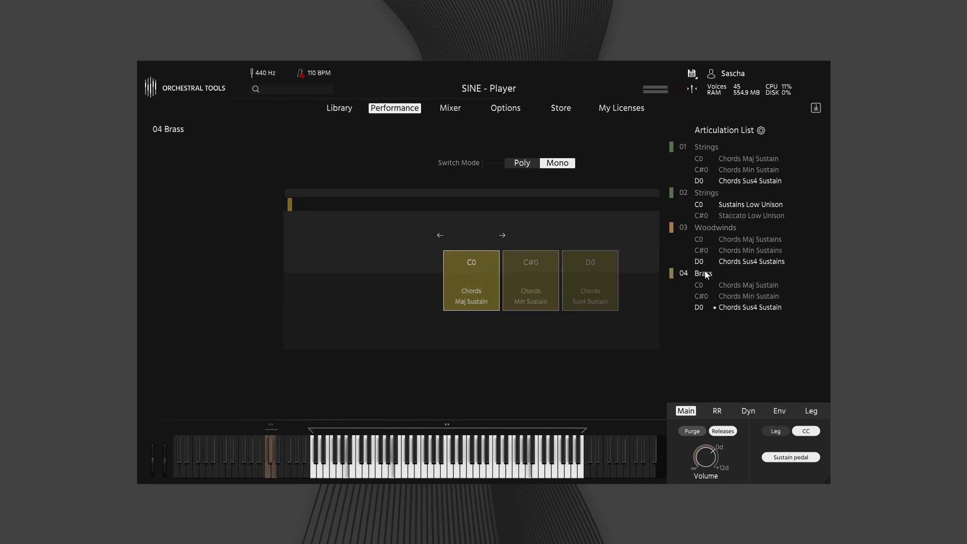
click(707, 191)
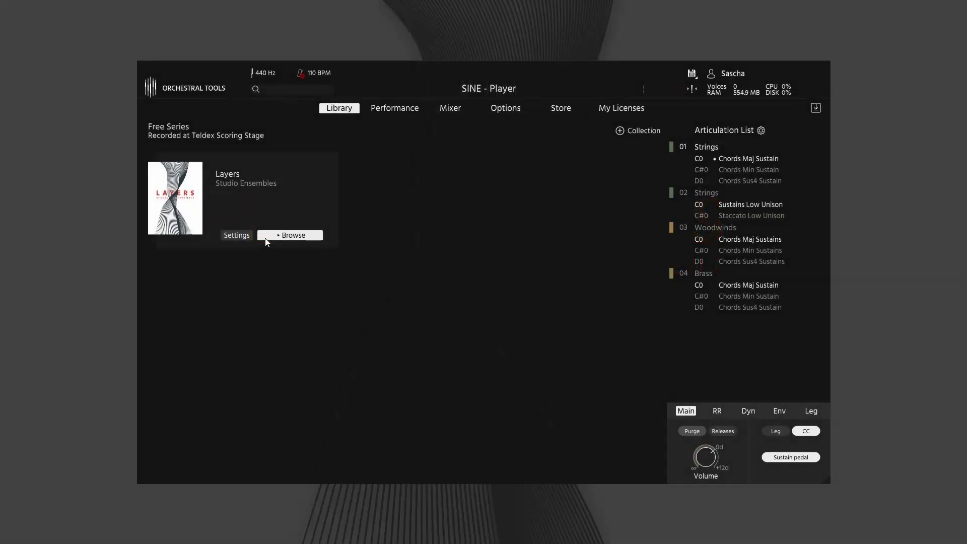
click(266, 238)
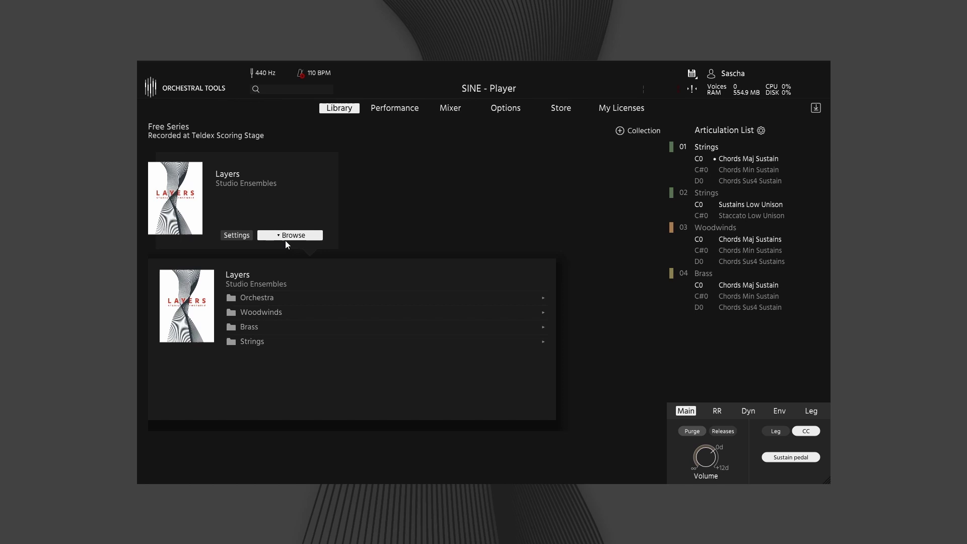
click(402, 106)
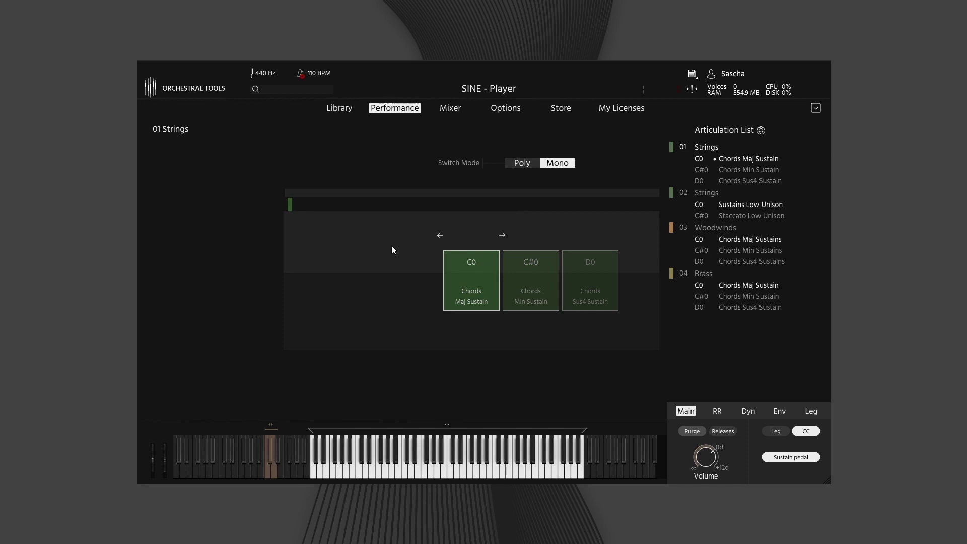
click(451, 110)
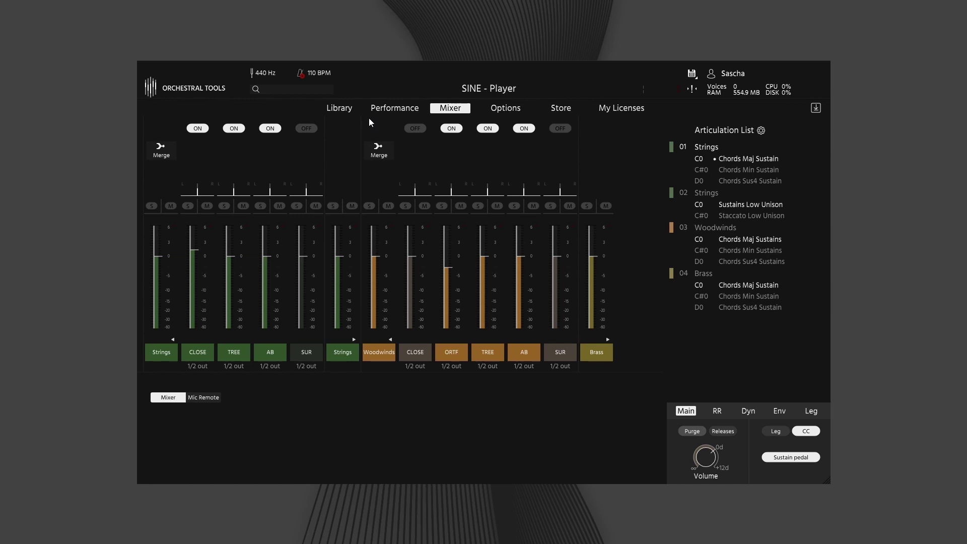
Load the Full Orchestra instrument from the Orchestra folder of the Layers collection
click(345, 109)
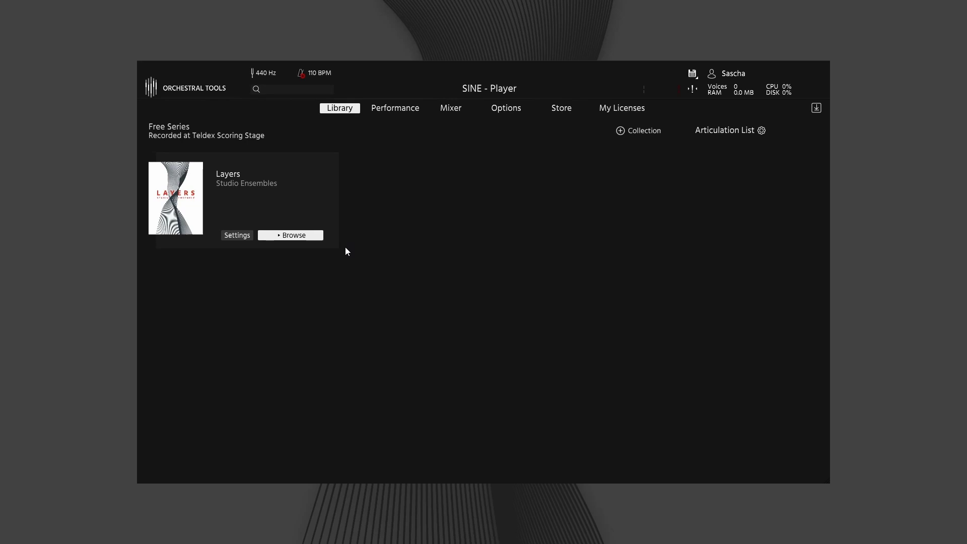
click(285, 239)
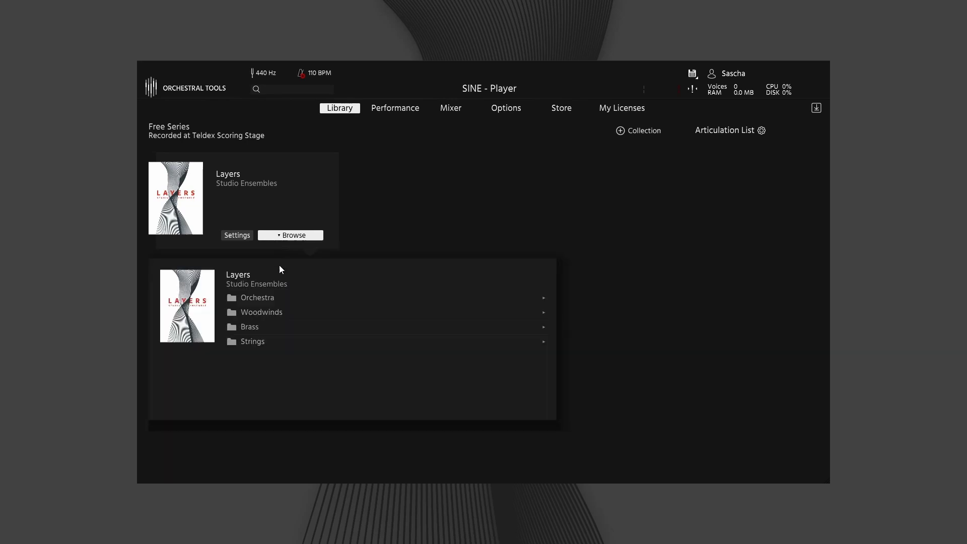
click(262, 300)
double_click(267, 312)
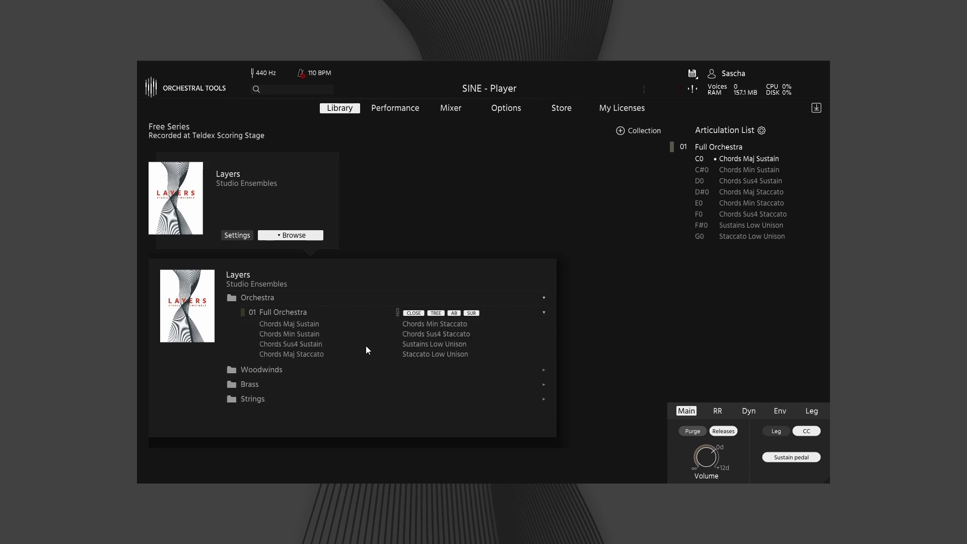
Remove the loaded Full Orchestra and add only its Chords Maj, Min and Sus4 Sustain articulations to the articulation list
right_click(711, 146)
click(636, 223)
drag(298, 328, 702, 209)
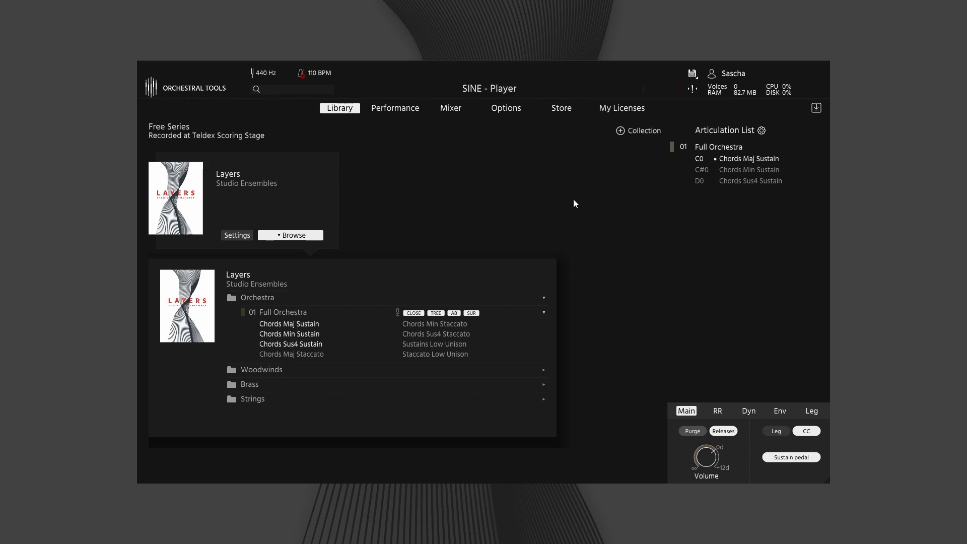
Remove the partial Full Orchestra from the articulation list and load the complete instrument again
right_click(725, 154)
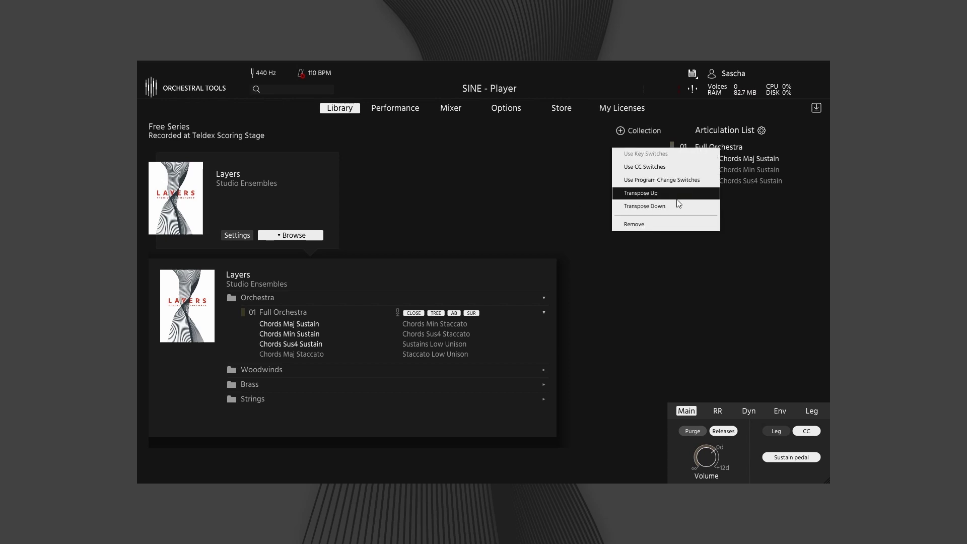
click(659, 224)
double_click(297, 313)
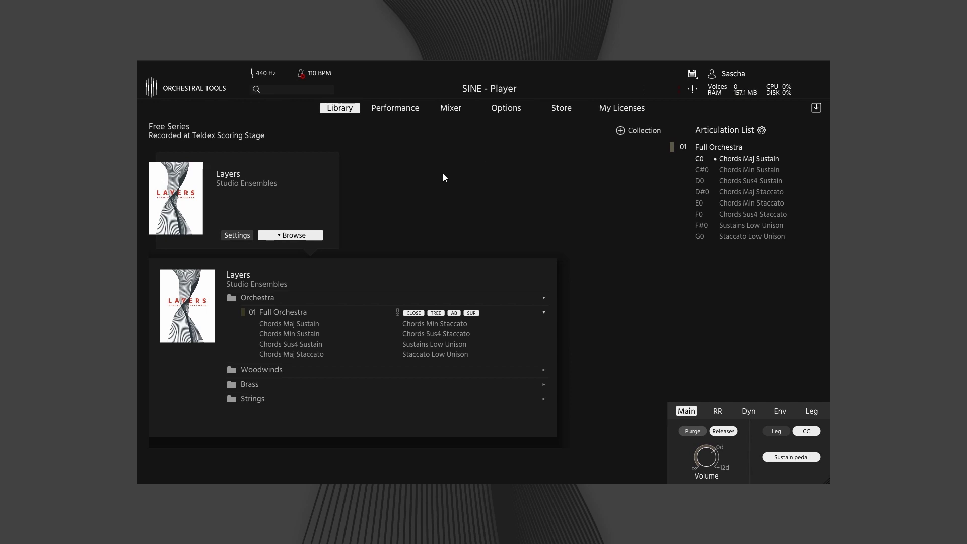
Examine the Full Orchestra's performance view and dynamics settings, and the controller map and key switch options
click(409, 111)
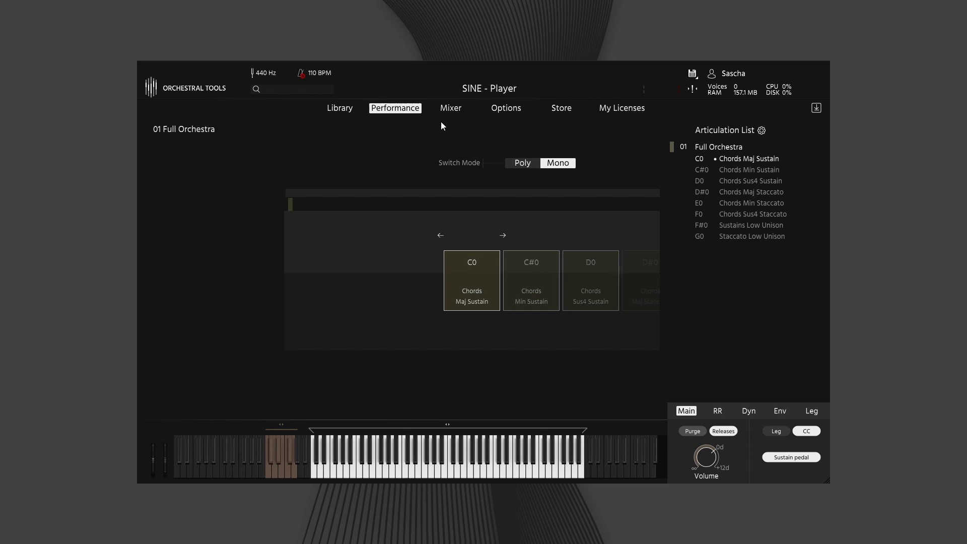
click(748, 409)
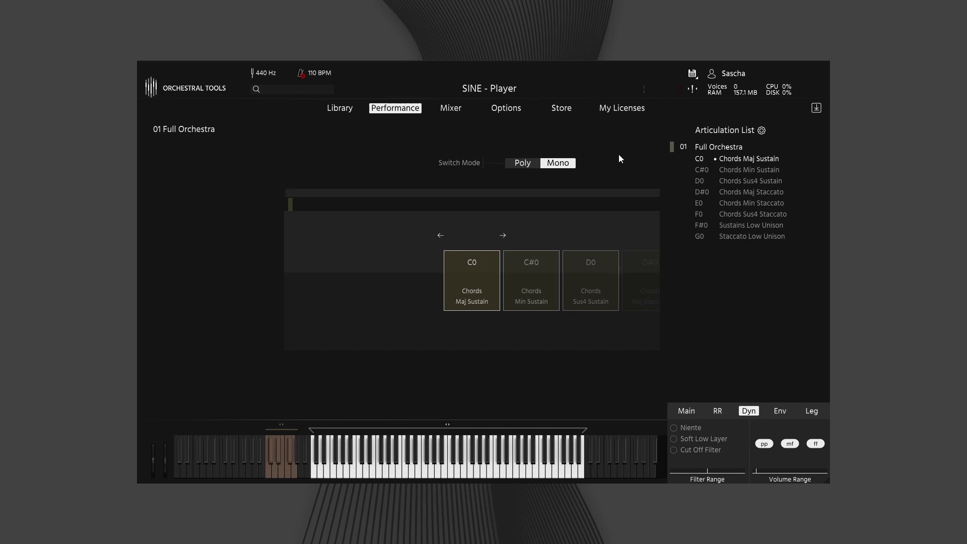
click(501, 110)
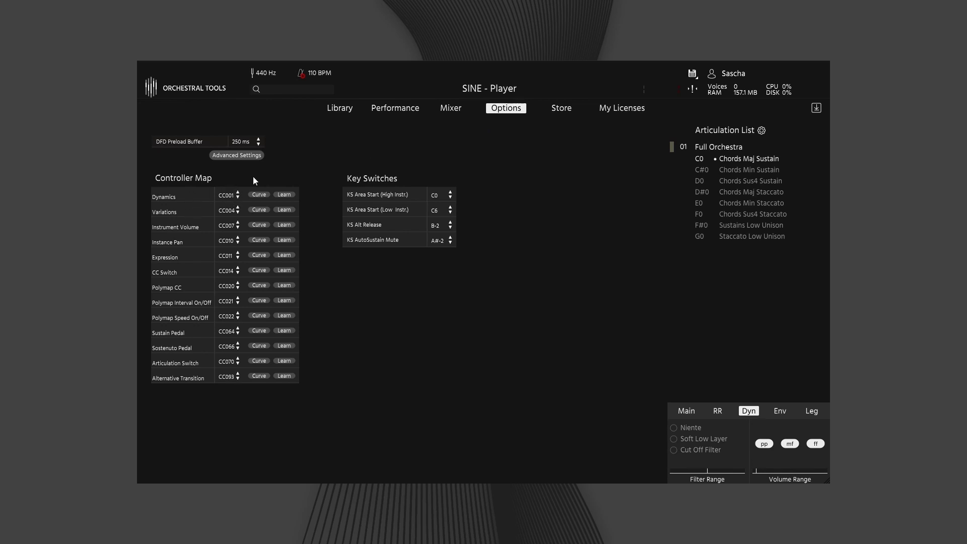
Select several Full Orchestra articulations in the performance view, including Sustains Low Unison and Chords Maj Staccato, and compare their playable key ranges
click(408, 109)
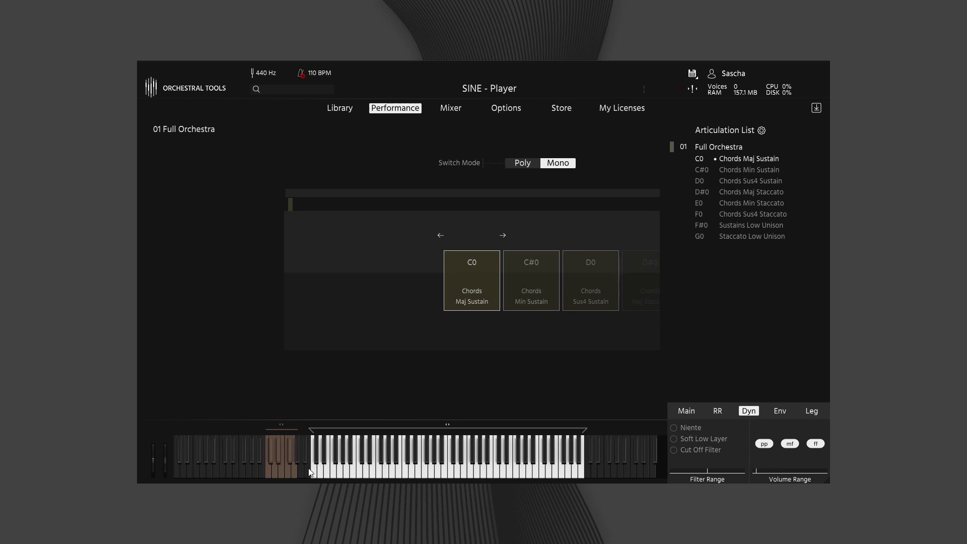
click(725, 170)
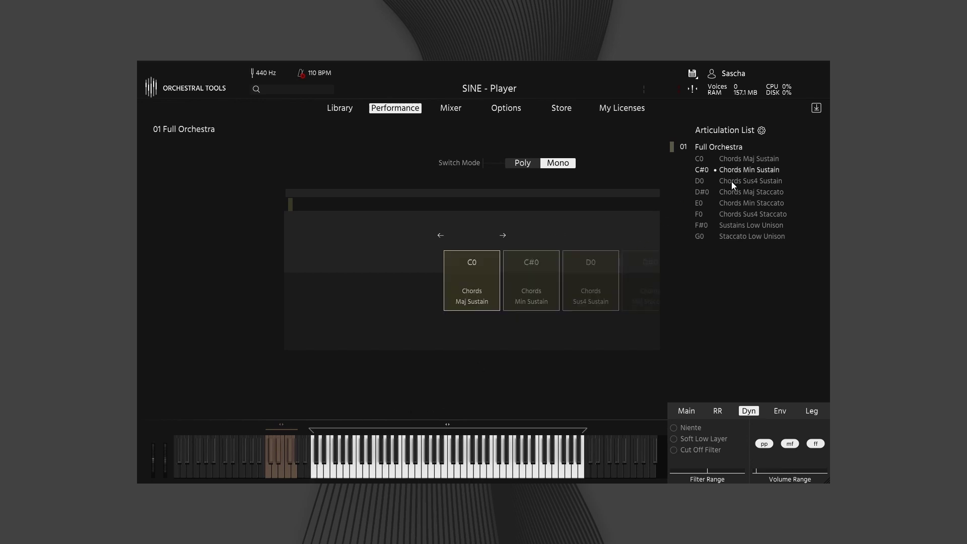
click(731, 181)
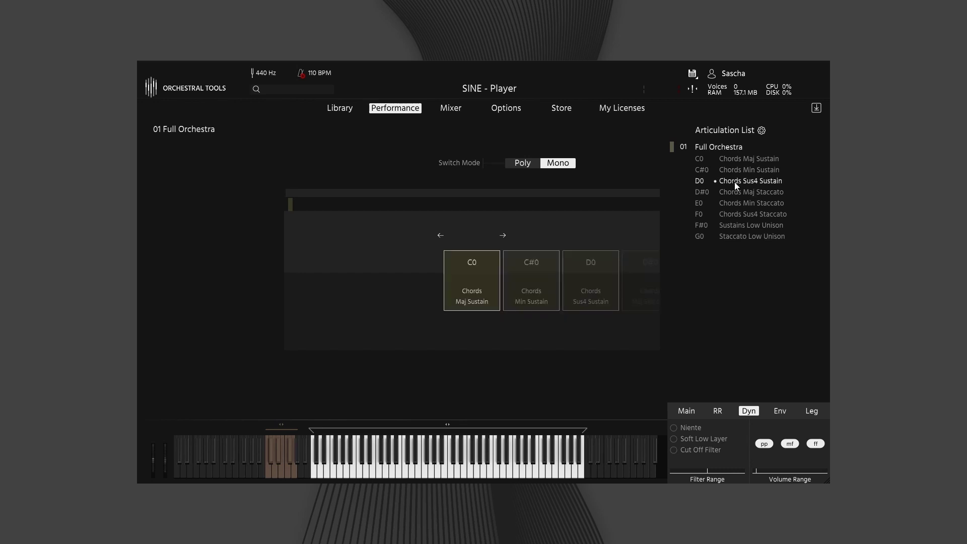
click(745, 225)
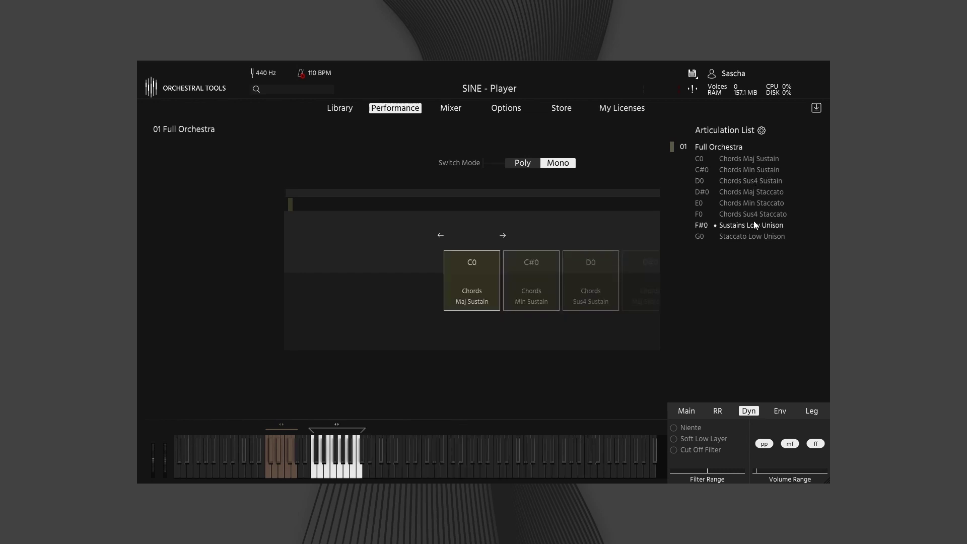
click(742, 171)
click(745, 192)
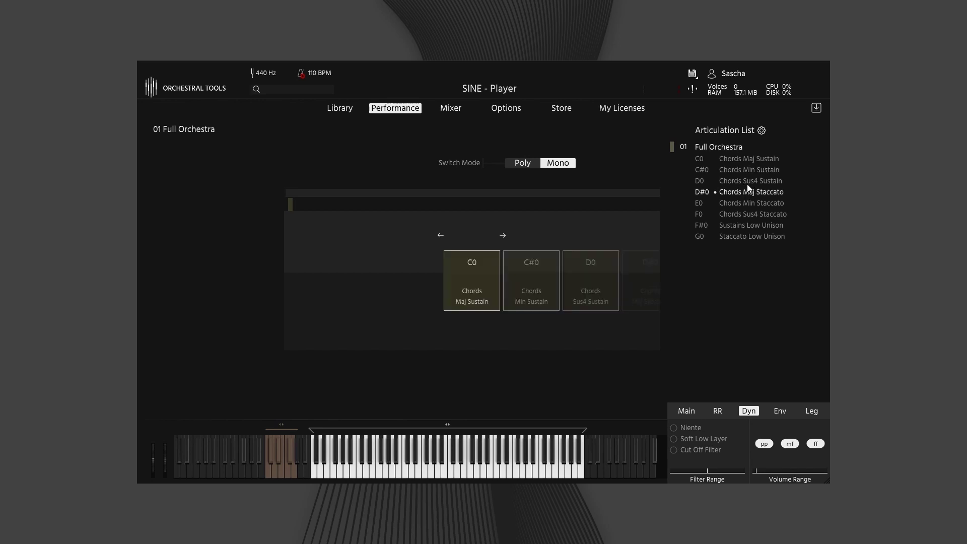
click(732, 159)
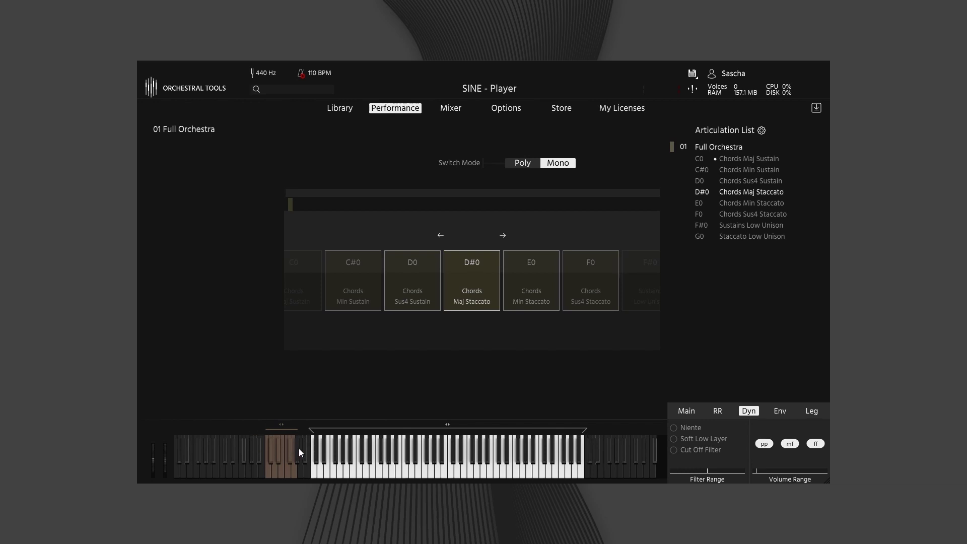
Switch Full Orchestra articulations with the keyswitches from C0 upward, and select the Sustains Low Unison articulation
click(270, 470)
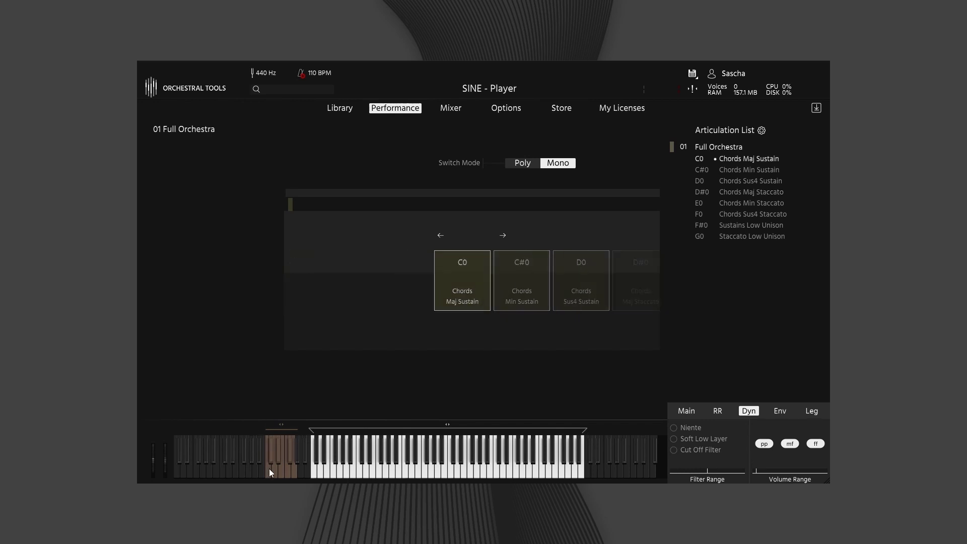
click(273, 455)
click(277, 462)
click(282, 469)
click(271, 469)
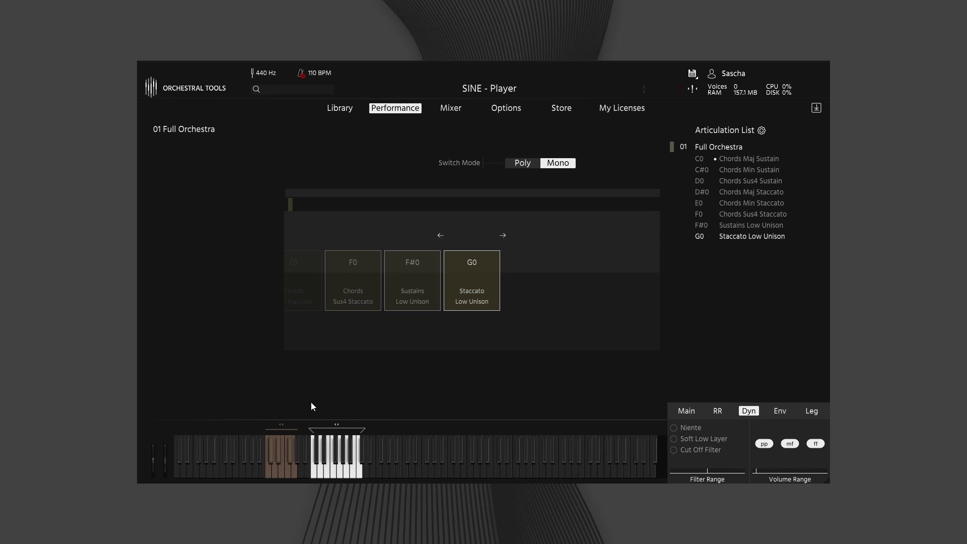
click(422, 297)
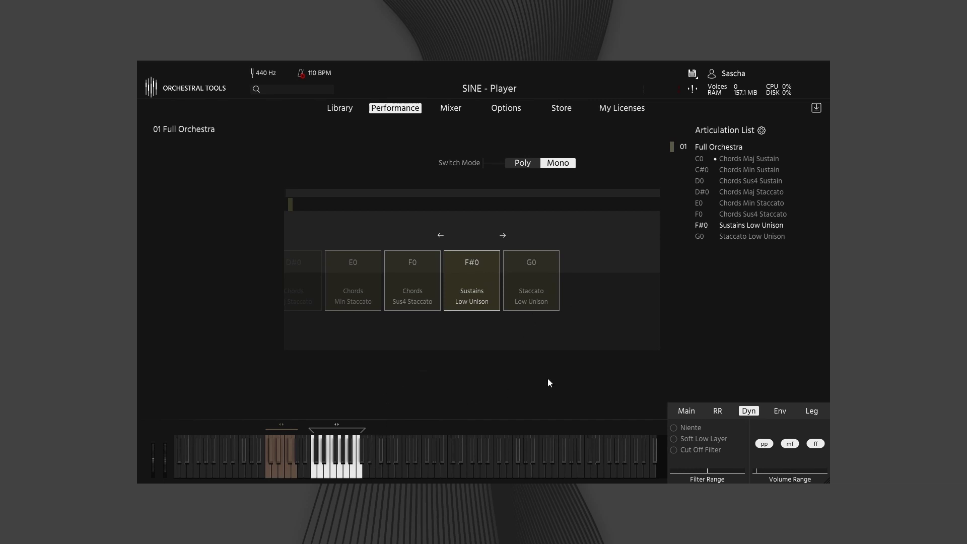
Split Sustains Low Unison and Staccato Low Unison off into a second Full Orchestra instrument and select the first instrument
drag(732, 225, 736, 266)
drag(740, 227, 732, 253)
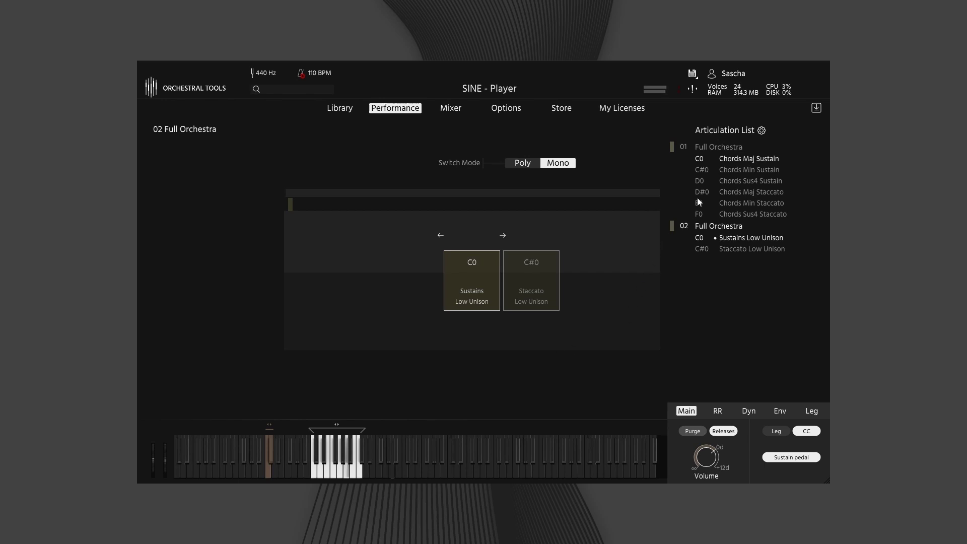
click(717, 148)
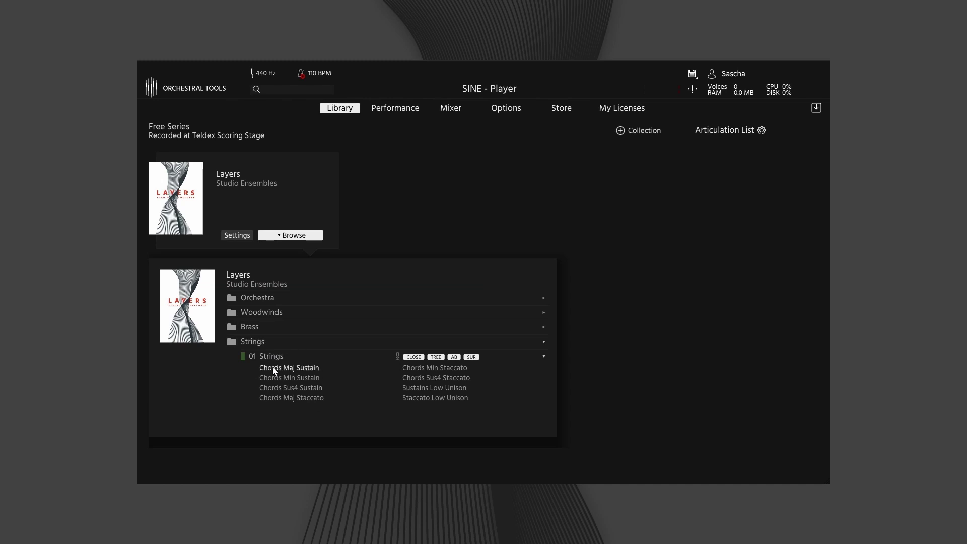
Load the Strings instrument from the Layers collection and show its performance view
double_click(263, 355)
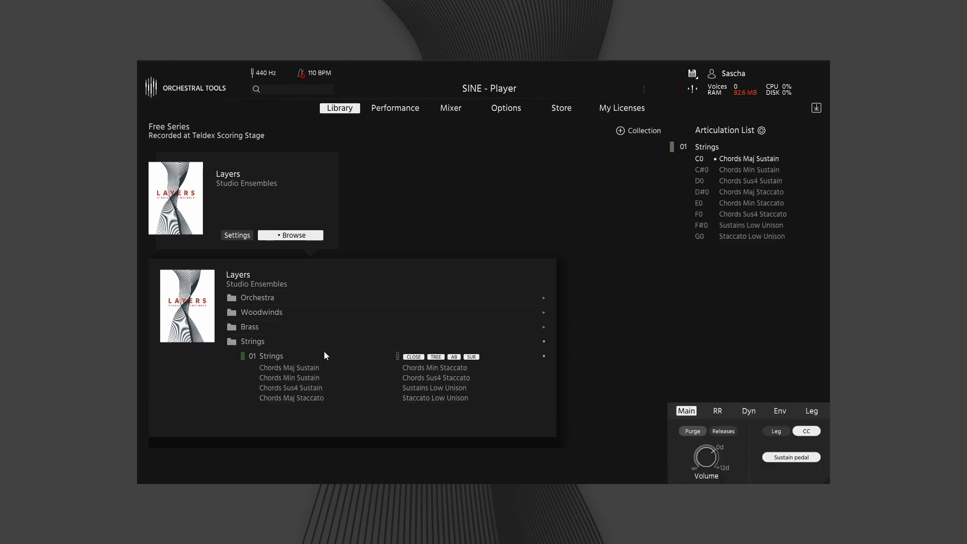
click(388, 109)
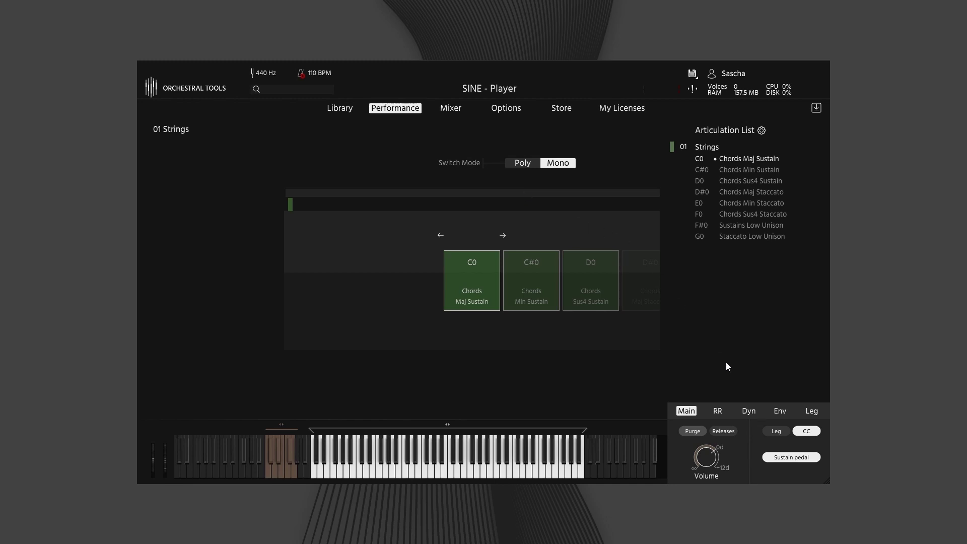
Try out the Strings dynamics settings by toggling the mf layer and adjusting the Volume Range and Filter Range
click(748, 412)
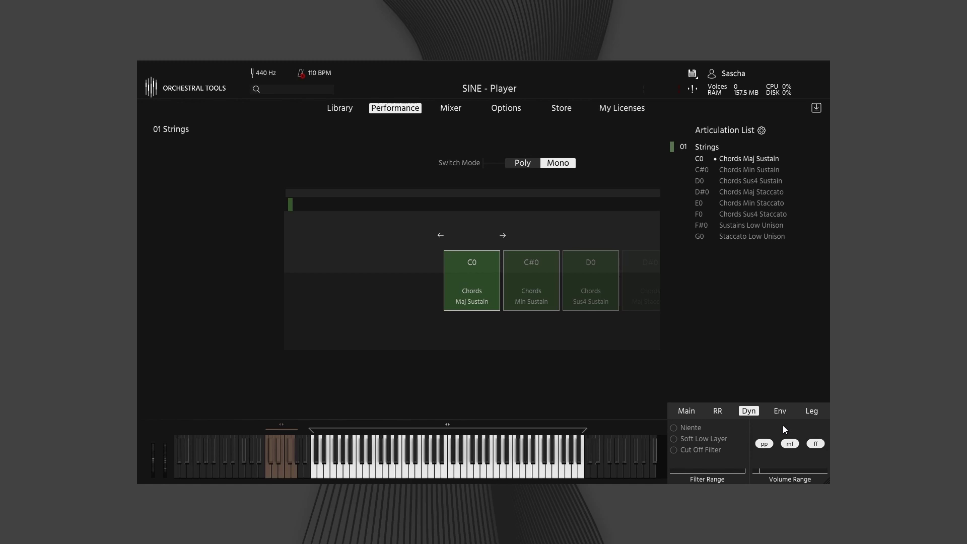
click(790, 445)
mouse_move(762, 470)
mouse_down()
mouse_move(789, 474)
mouse_move(761, 481)
mouse_up()
drag(744, 470, 733, 469)
Show the Strings channel in the mixer with its CLOSE, TREE, AB and SUR microphone channels expanded
click(440, 113)
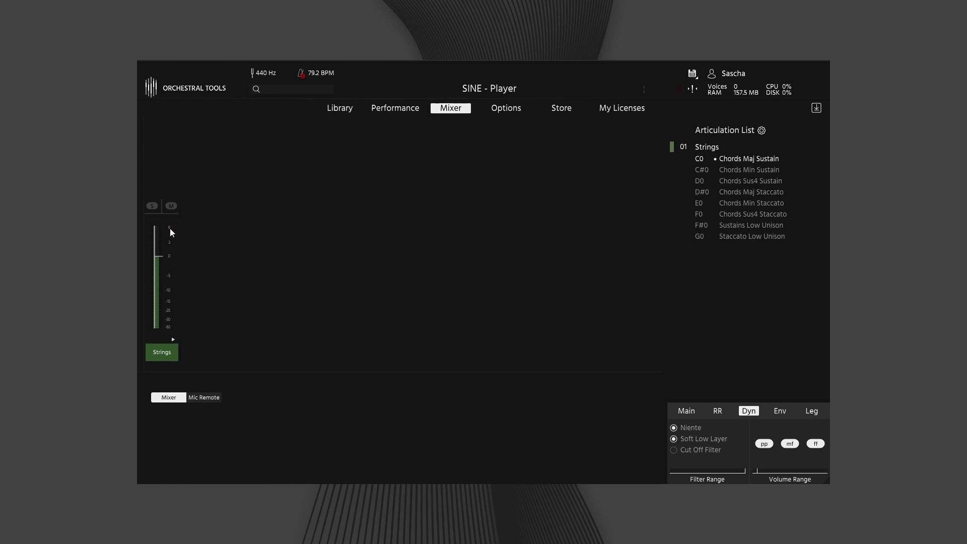
click(172, 342)
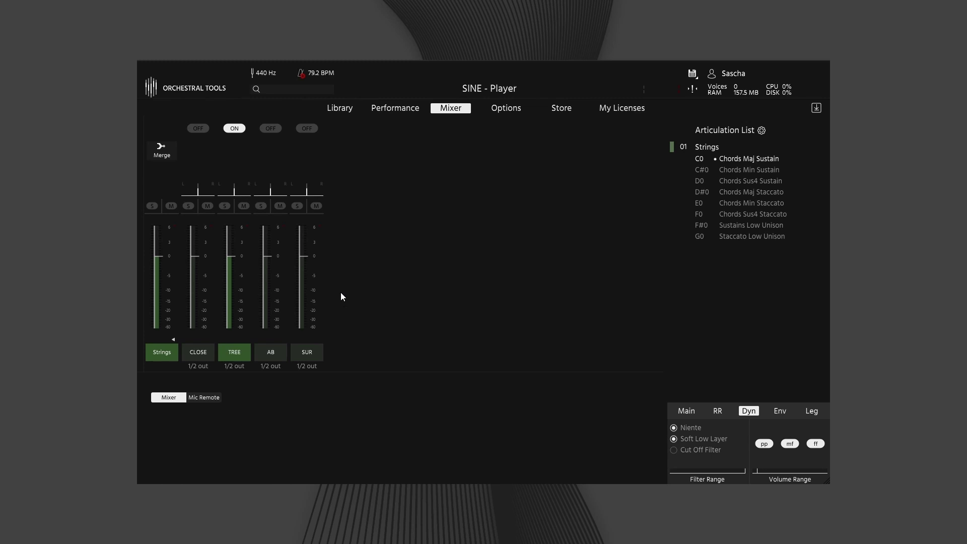
click(174, 339)
click(175, 338)
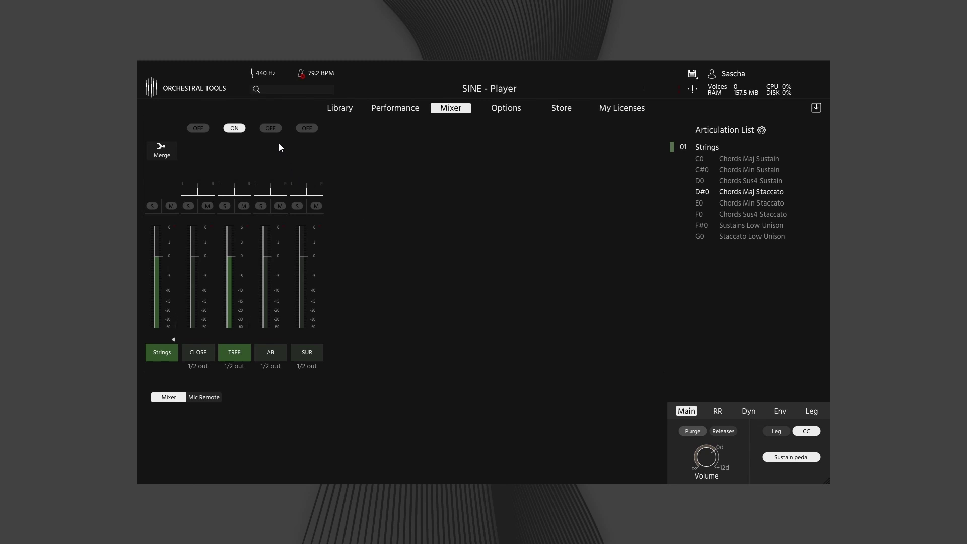
Audition the AB, CLOSE and SUR microphones of the Strings one at a time, leaving only SUR on
click(269, 127)
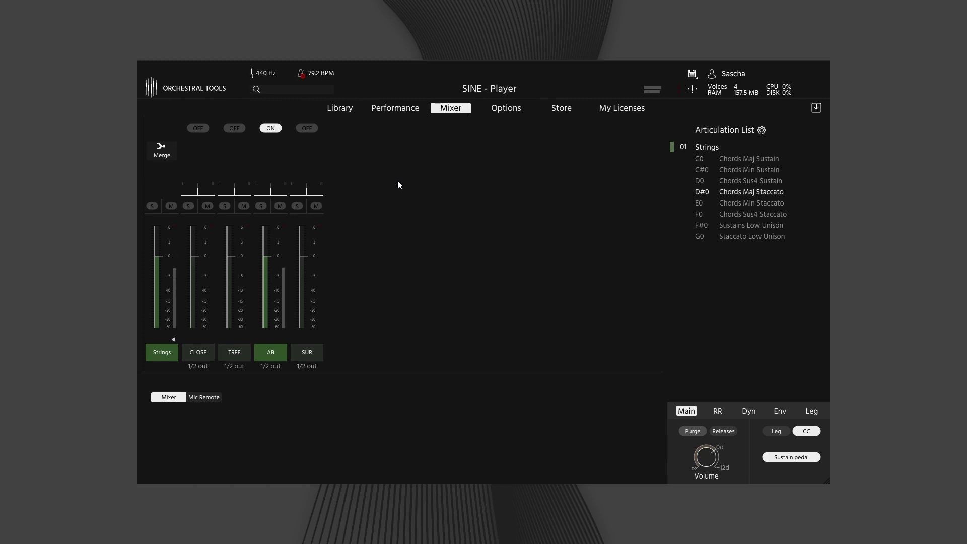
click(197, 129)
click(270, 129)
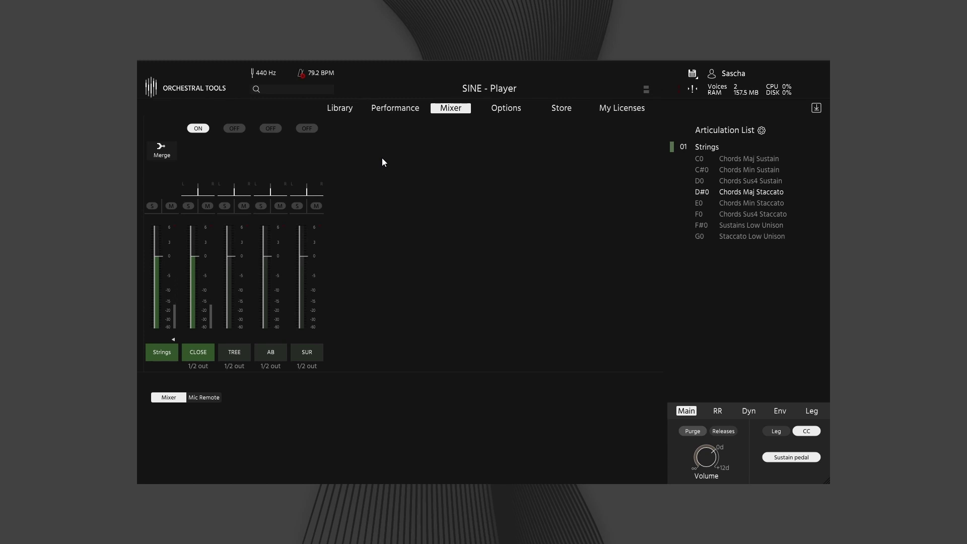
click(304, 129)
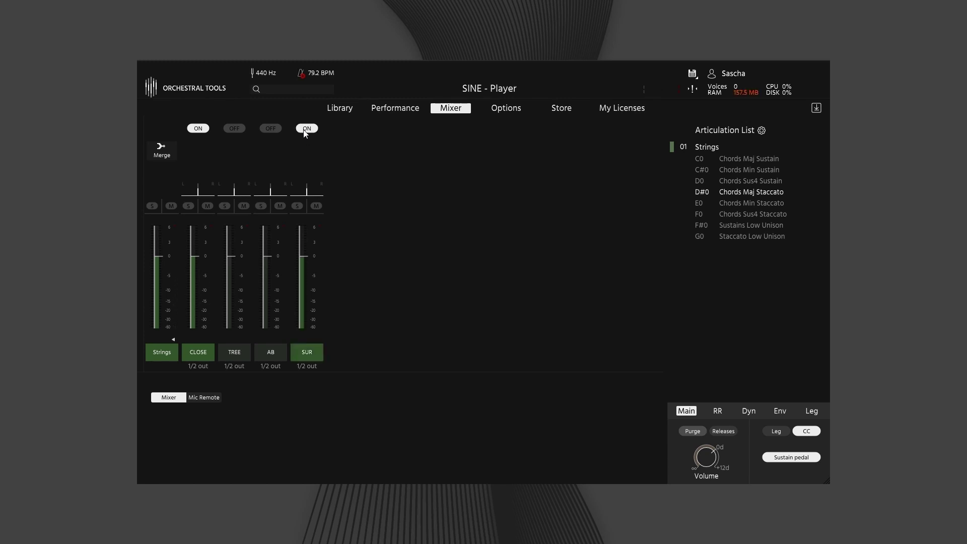
click(198, 129)
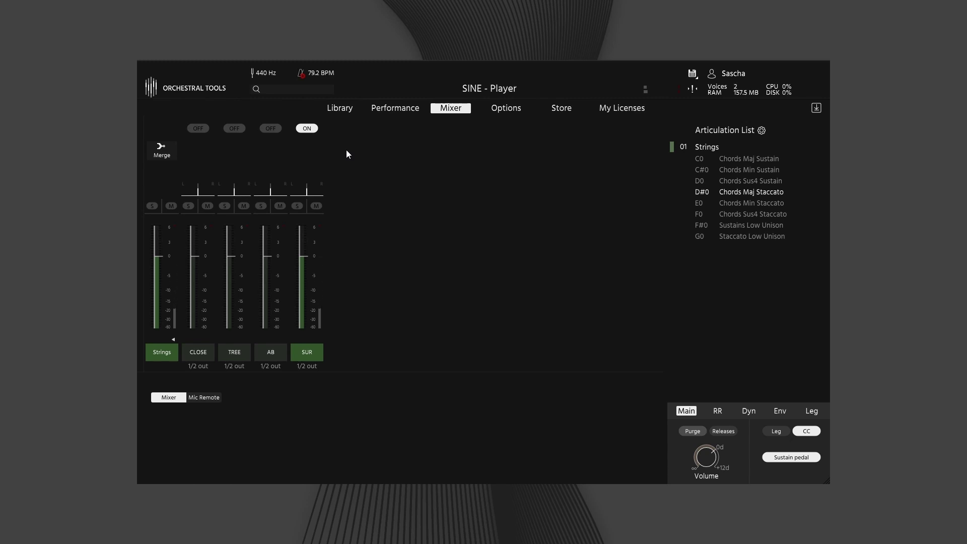
Switch the Strings microphones from SUR to TREE and CLOSE, and raise the CLOSE and Strings channel levels above 0 dB
click(229, 130)
click(307, 129)
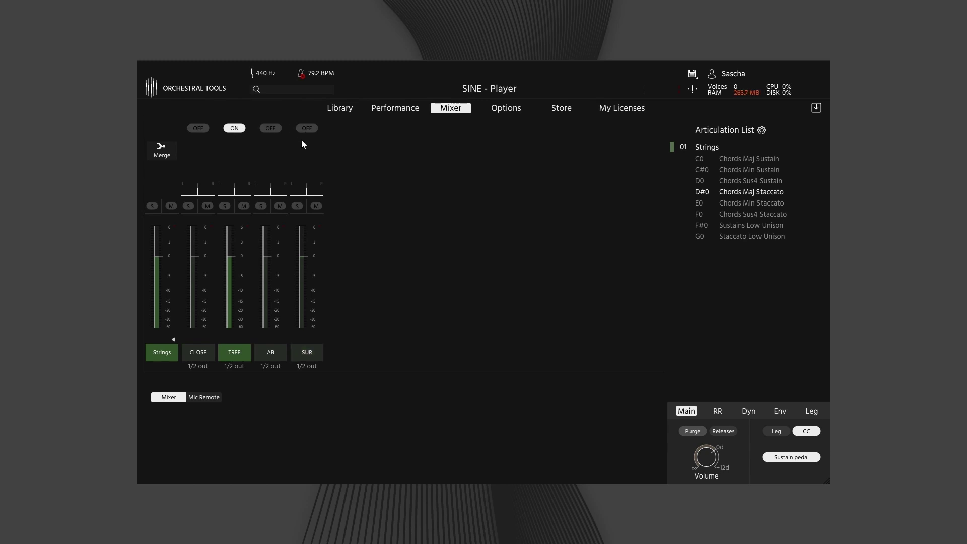
click(198, 129)
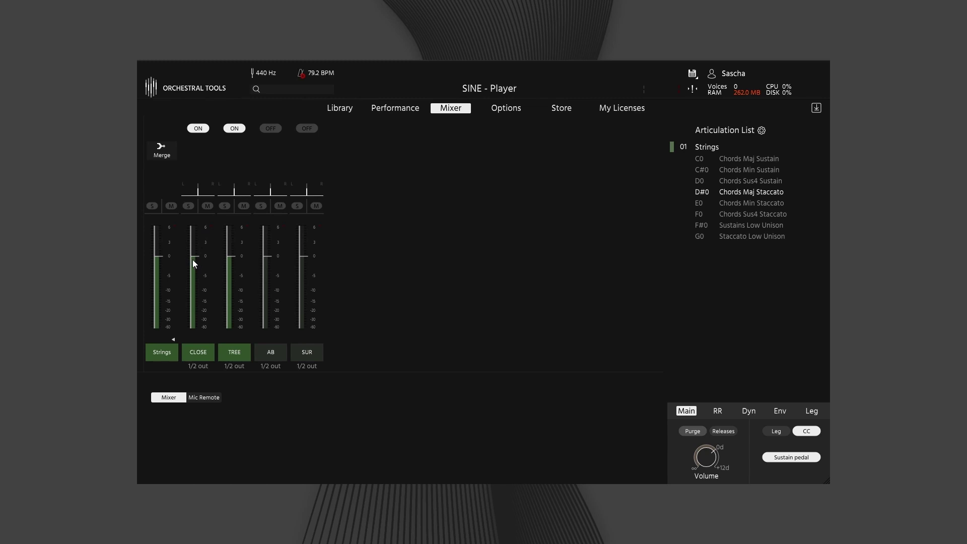
drag(190, 256, 156, 247)
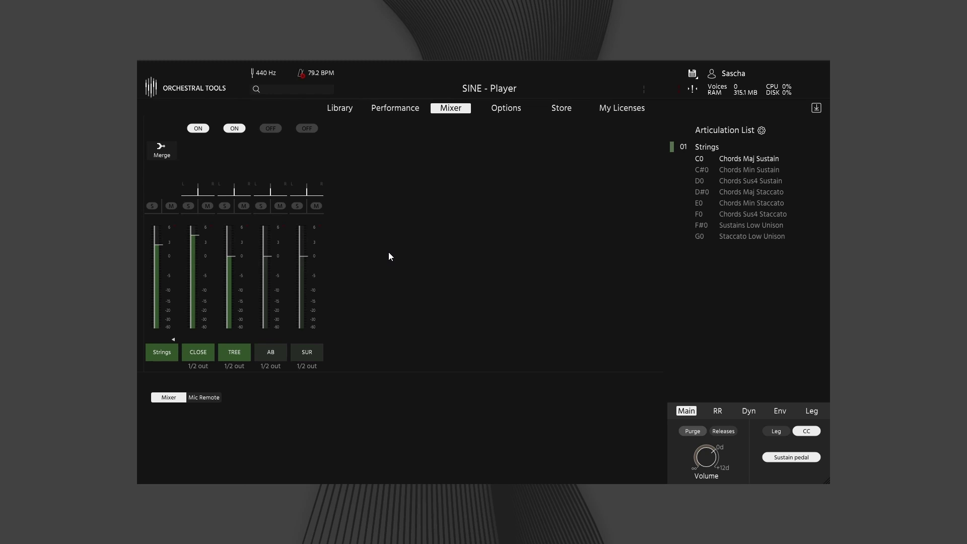
Split Sustains Low Unison and Staccato Low Unison out of the Strings into a separate second Strings instrument
click(395, 107)
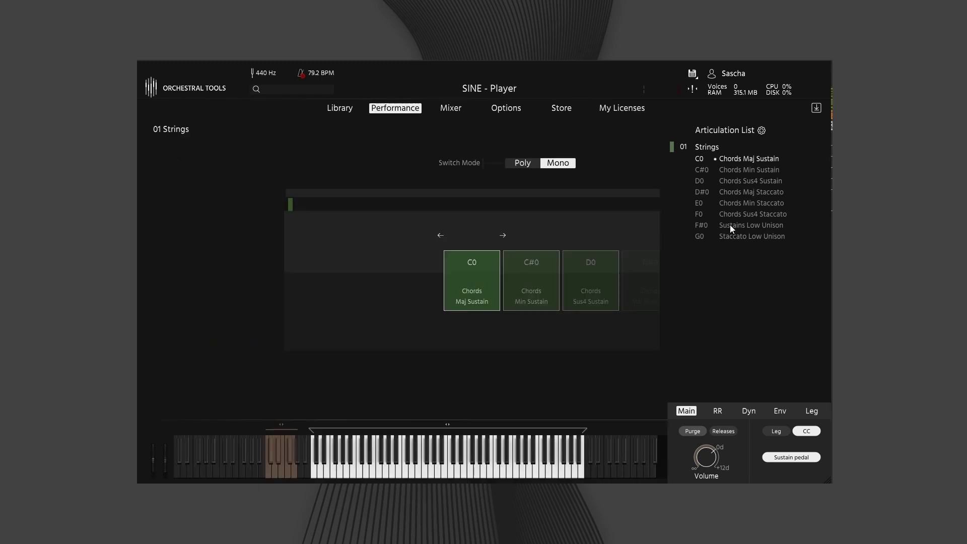
drag(727, 224, 725, 260)
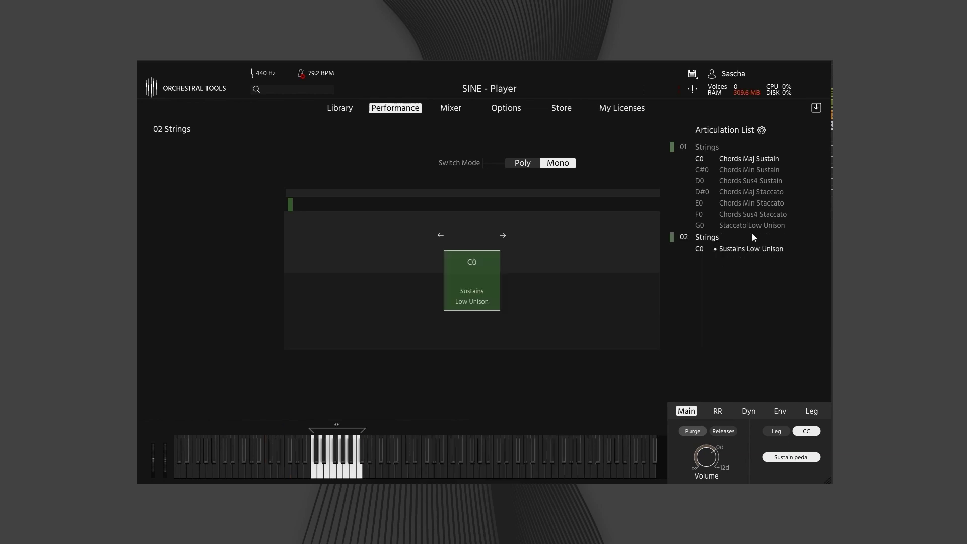
drag(741, 225, 739, 257)
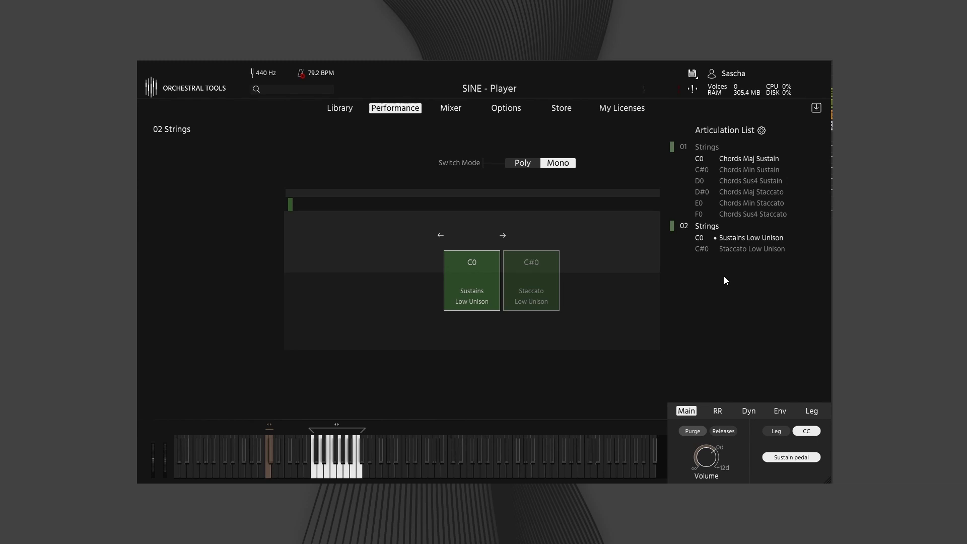
Load the Woodwinds instrument from the Layers collection and show its performance view
click(339, 107)
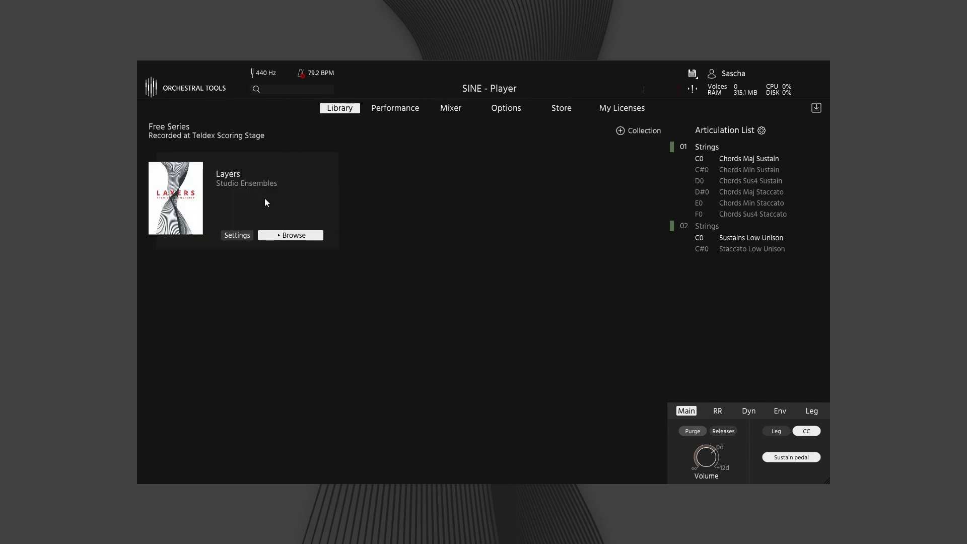
click(285, 235)
click(253, 314)
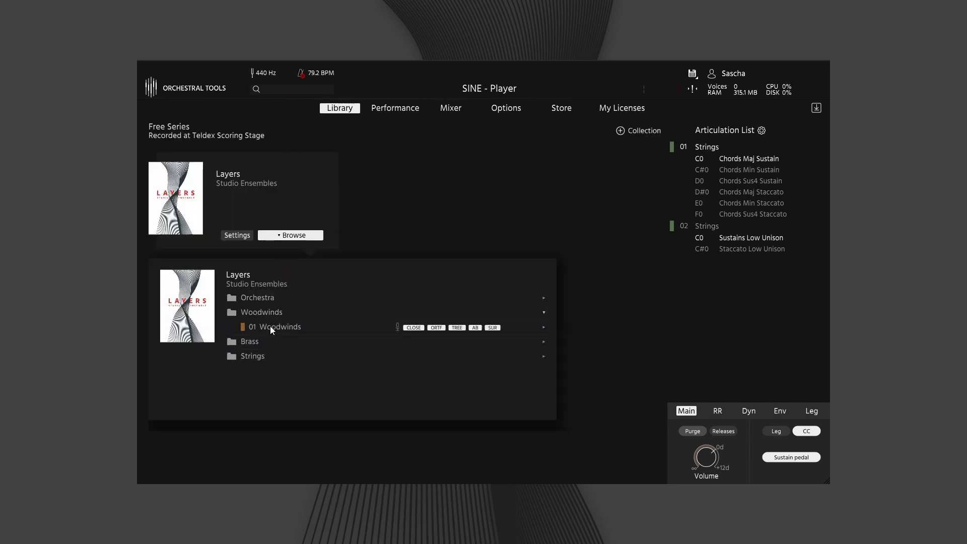
double_click(272, 327)
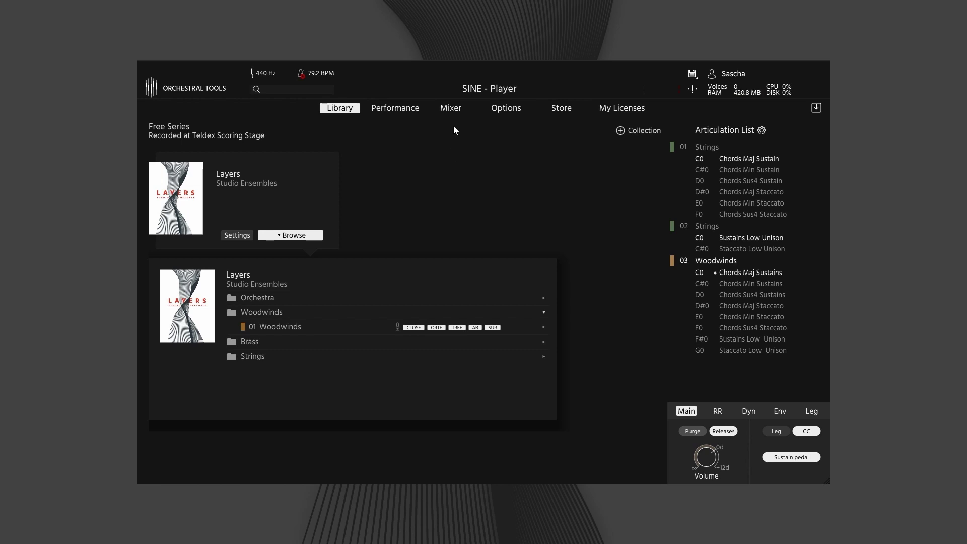
click(403, 110)
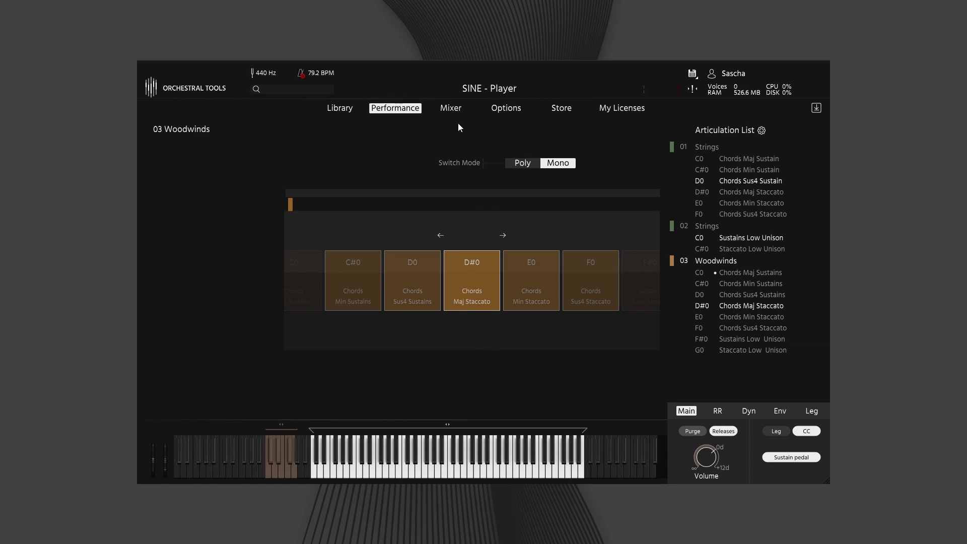
Add the ORTF microphone to the Woodwinds in the mixer and lower the CLOSE and ORTF levels slightly below 0 dB
click(447, 109)
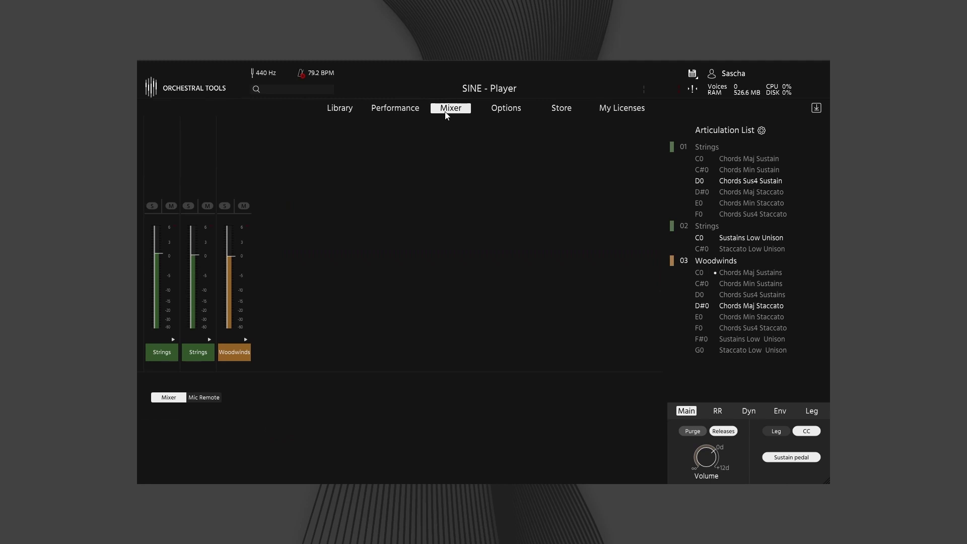
click(246, 340)
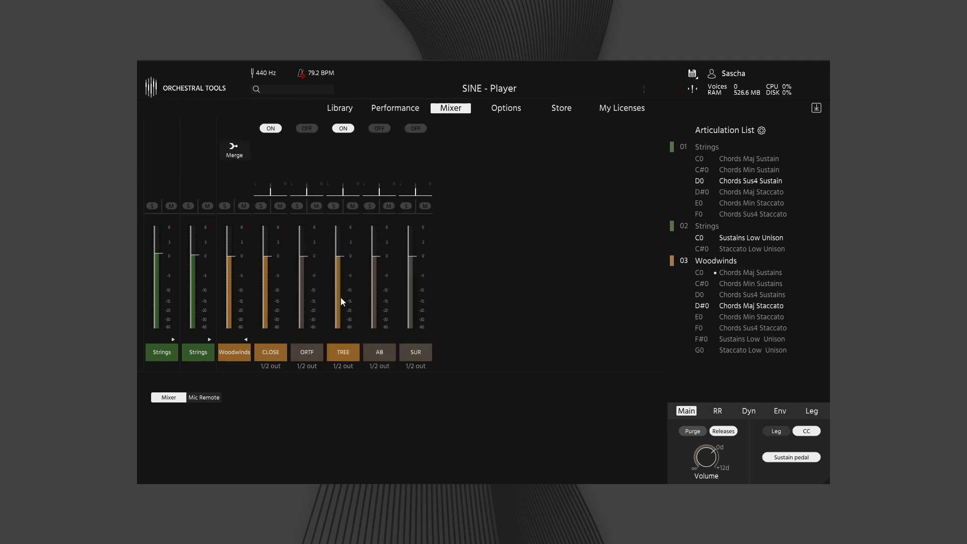
click(309, 129)
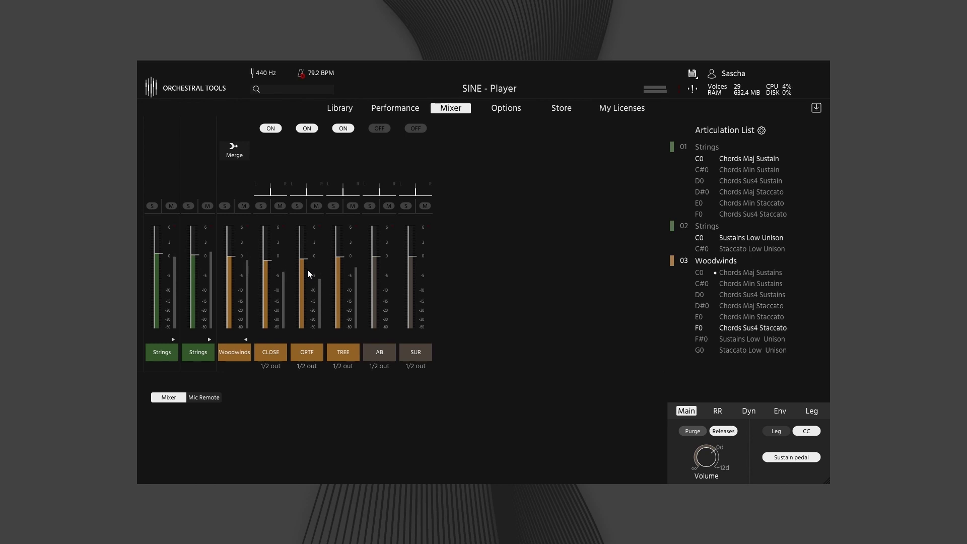
drag(269, 262, 271, 264)
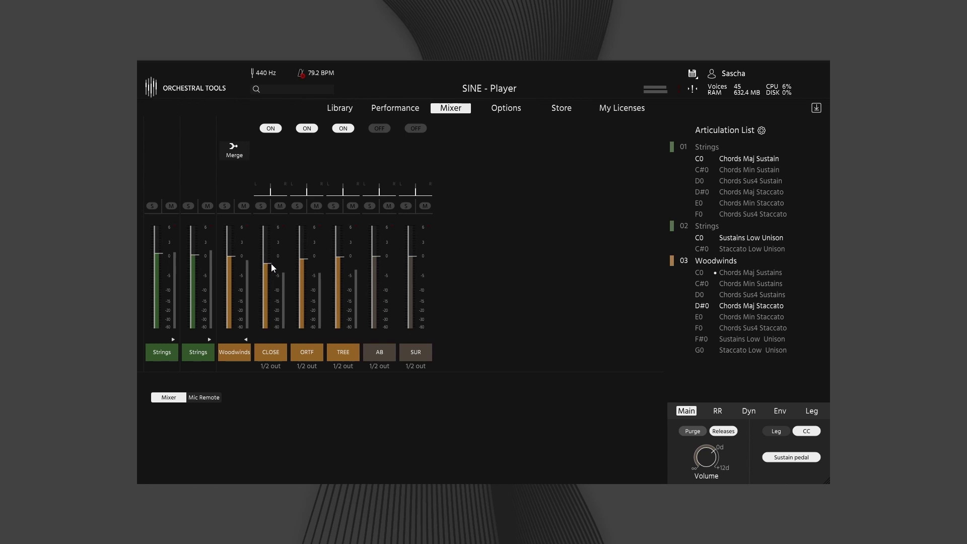
click(299, 261)
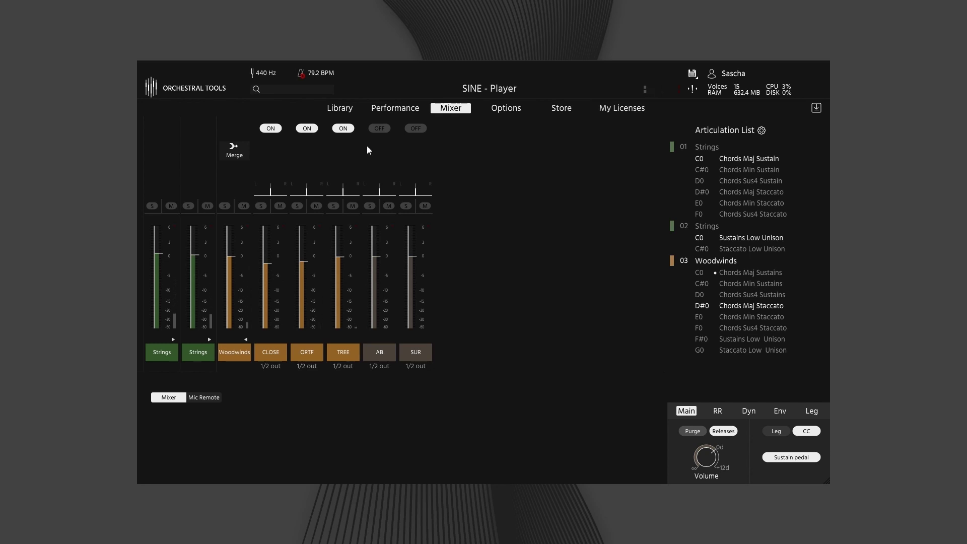
Load the Brass instrument from the Layers collection and show its performance view
click(392, 111)
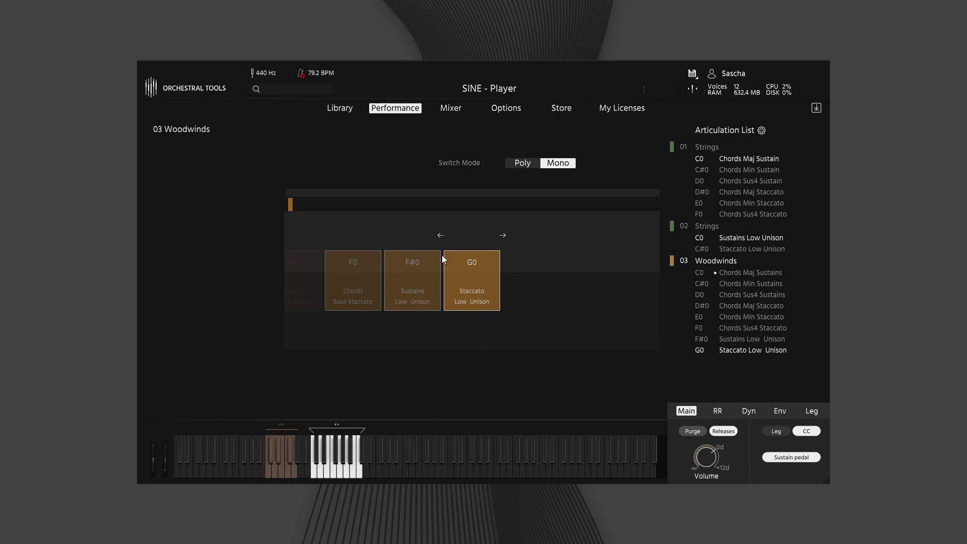
click(343, 111)
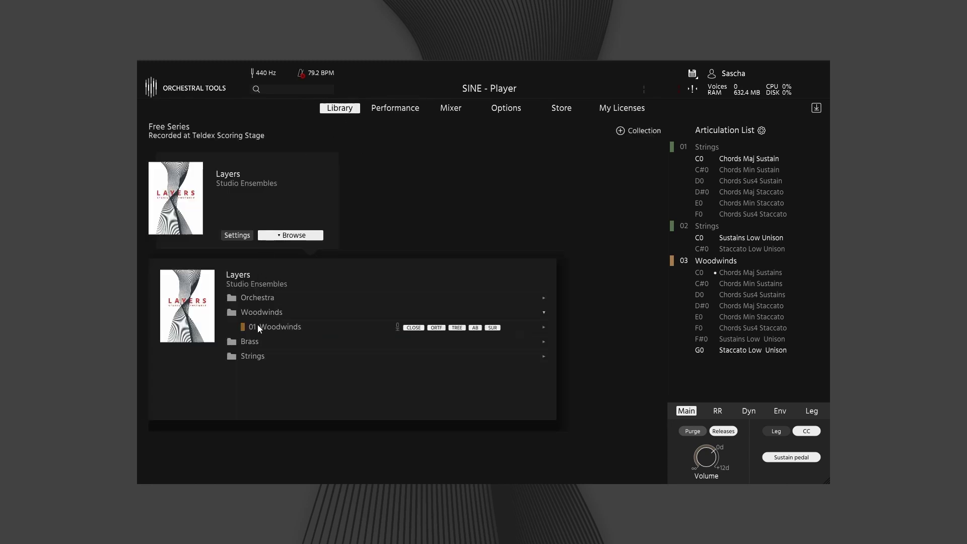
click(251, 342)
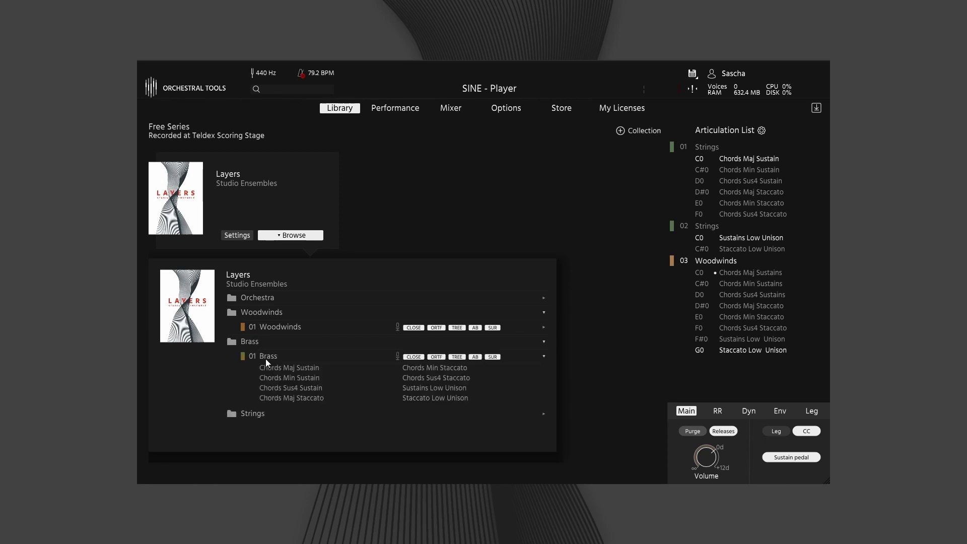
double_click(265, 358)
scroll(744, 336, down, 2)
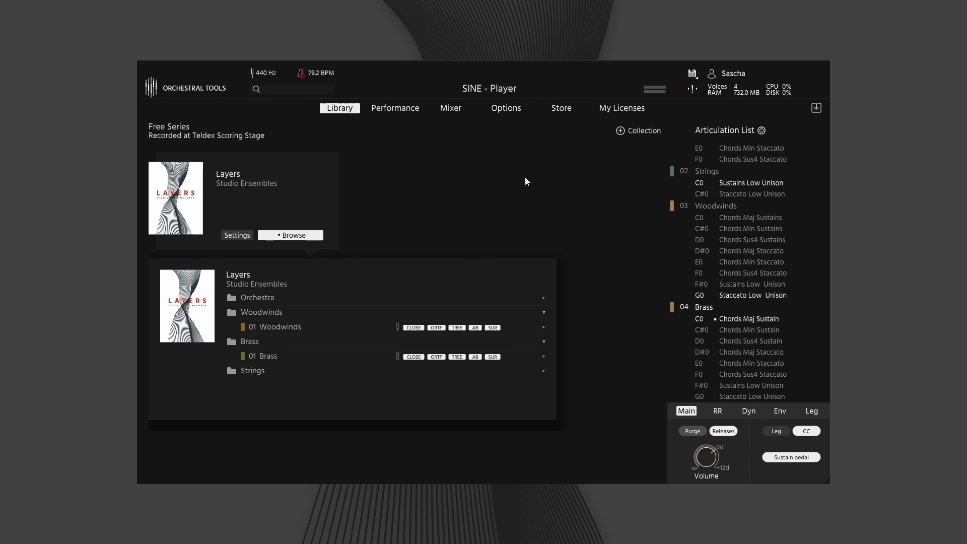
click(406, 110)
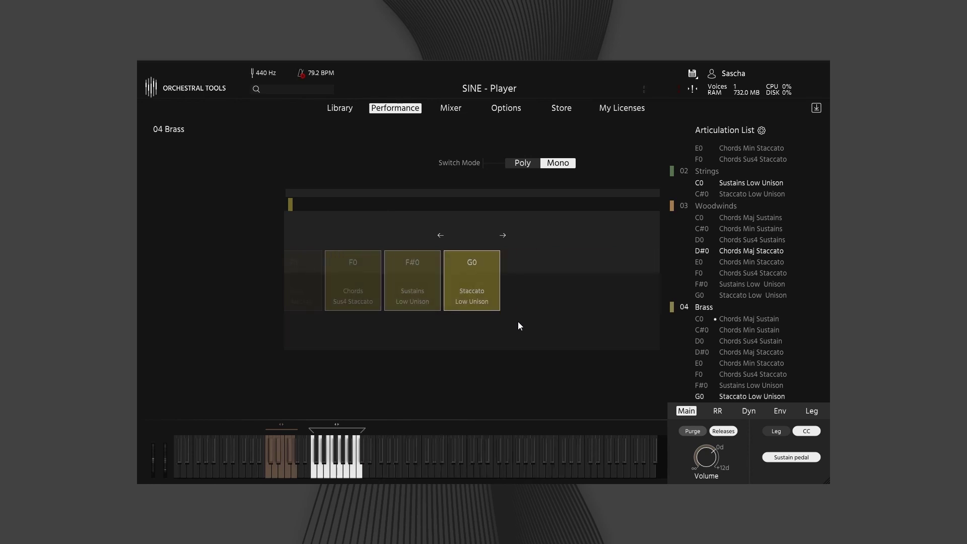
Collapse the Woodwinds microphone channels in the mixer and expand those of the Brass
click(451, 111)
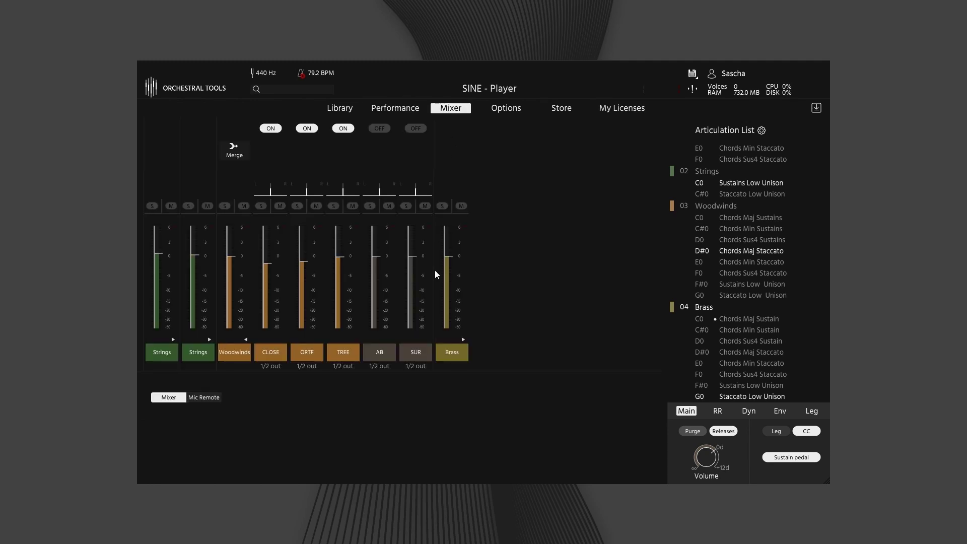
click(245, 339)
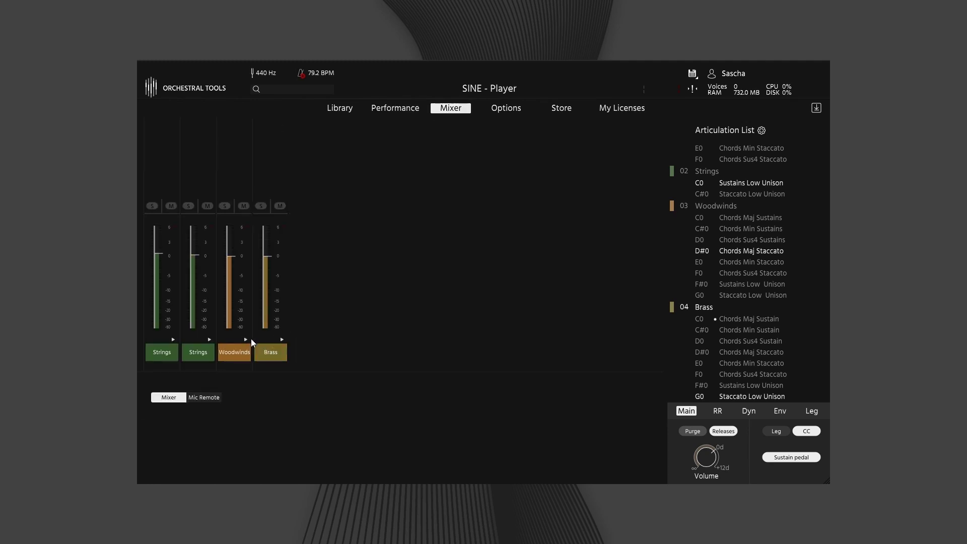
click(282, 339)
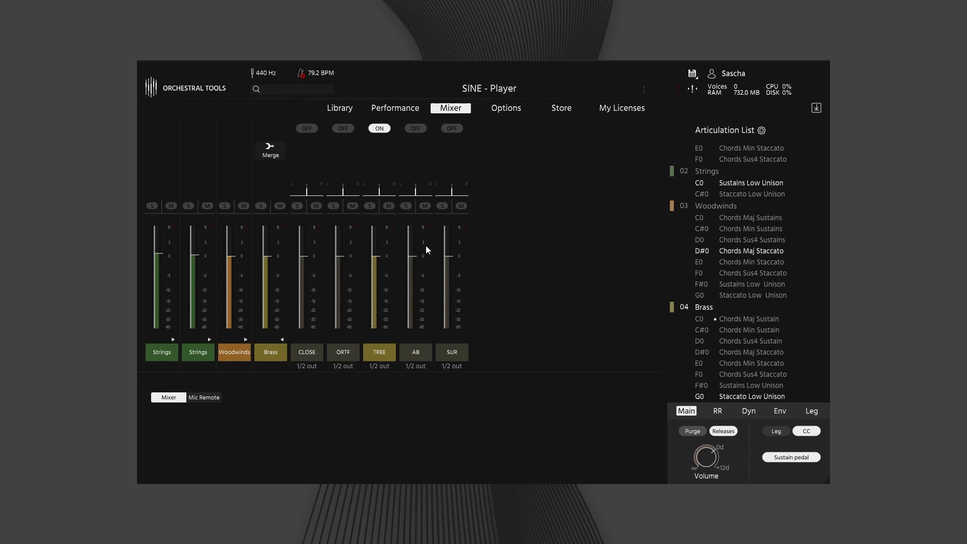
Turn on the AB and ORTF microphones of the Brass and lower the ORTF level
click(418, 129)
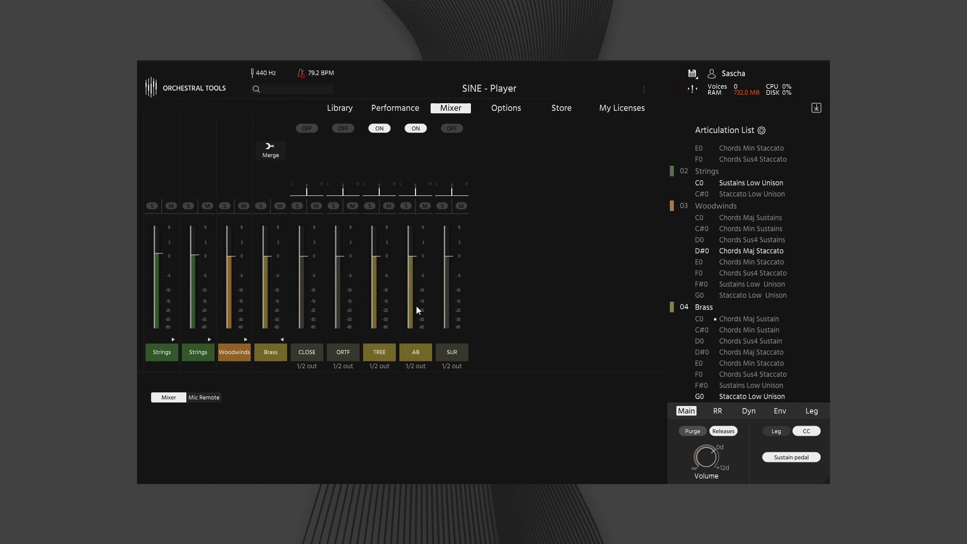
click(342, 129)
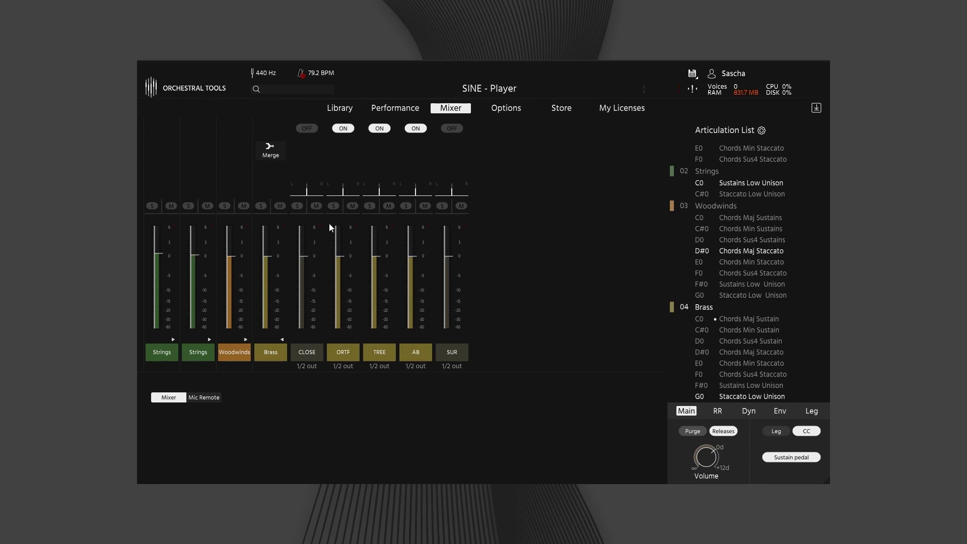
drag(337, 258, 340, 274)
Show the Woodwinds and the first Strings instrument in the performance view
click(386, 114)
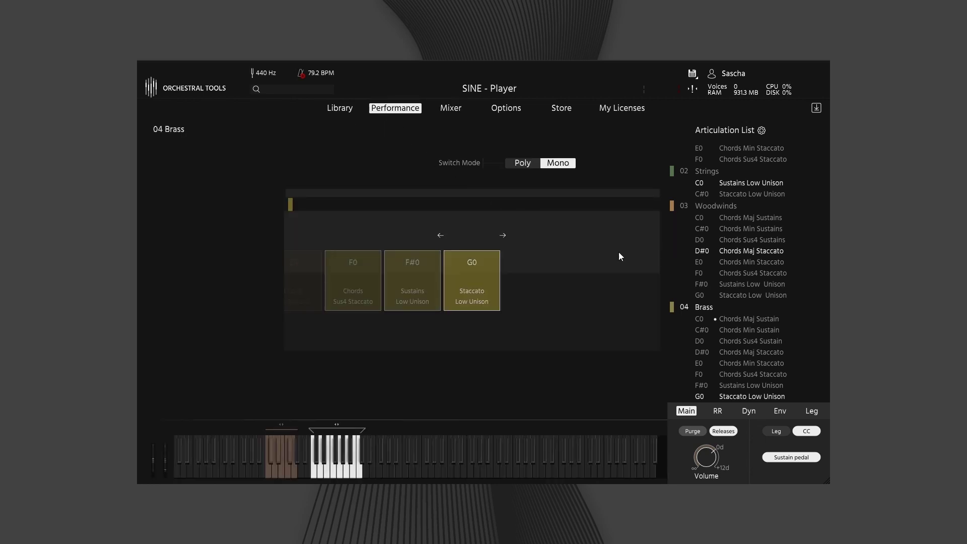
click(708, 207)
scroll(731, 211, up, 3)
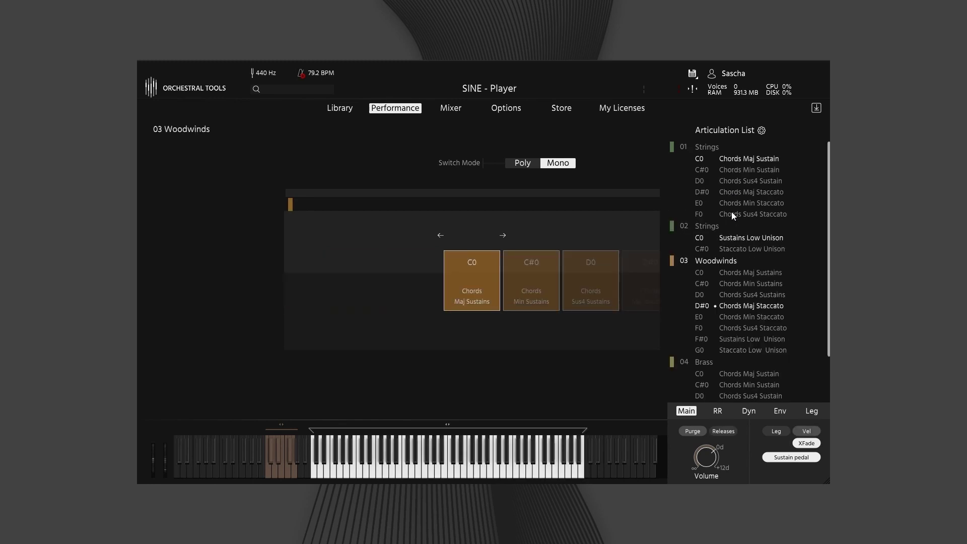
click(703, 150)
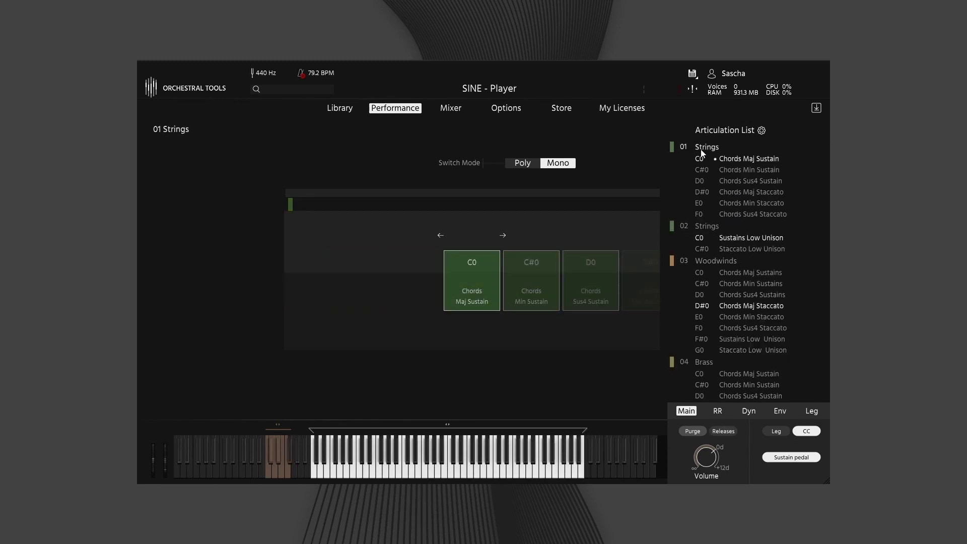